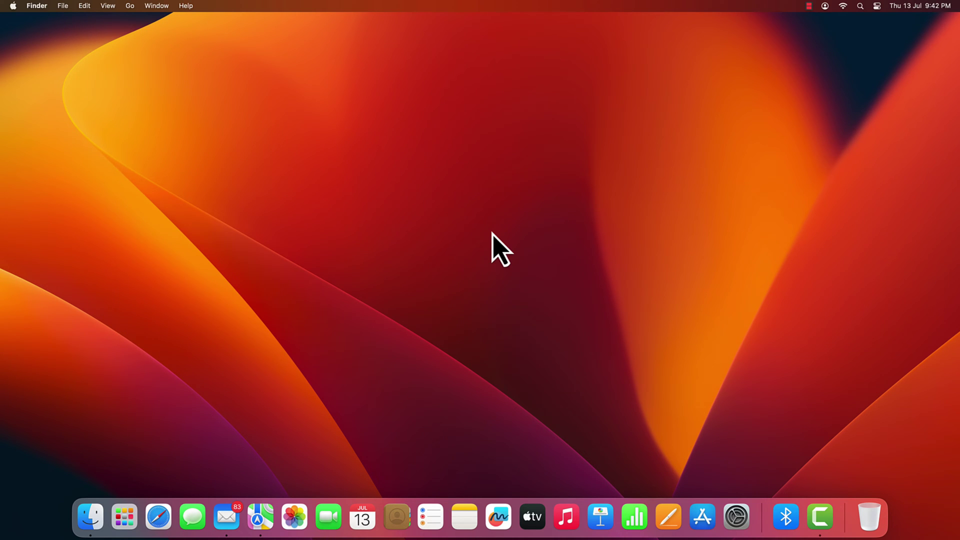
# Step: Open Safari and search Google for 'microsoft developer'
pyautogui.click(158, 517)
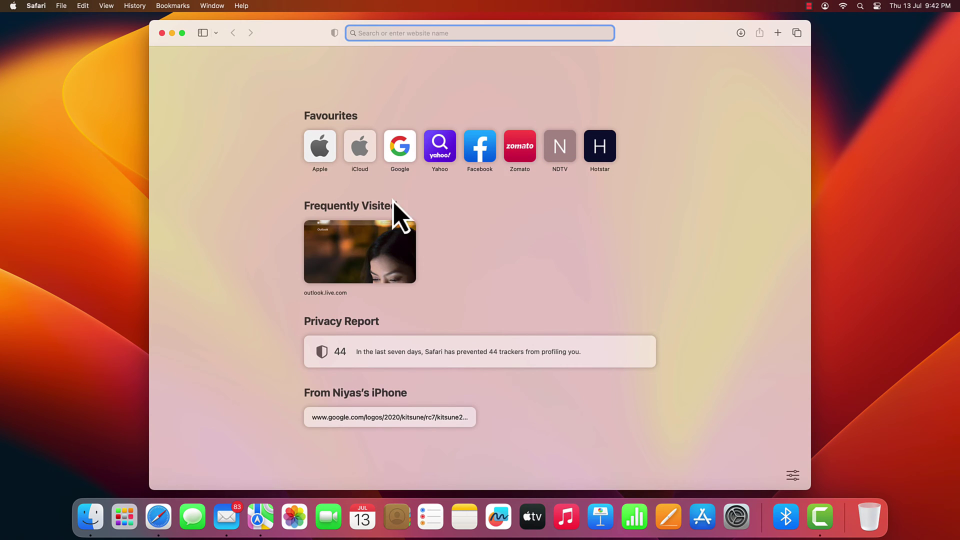
pyautogui.click(410, 150)
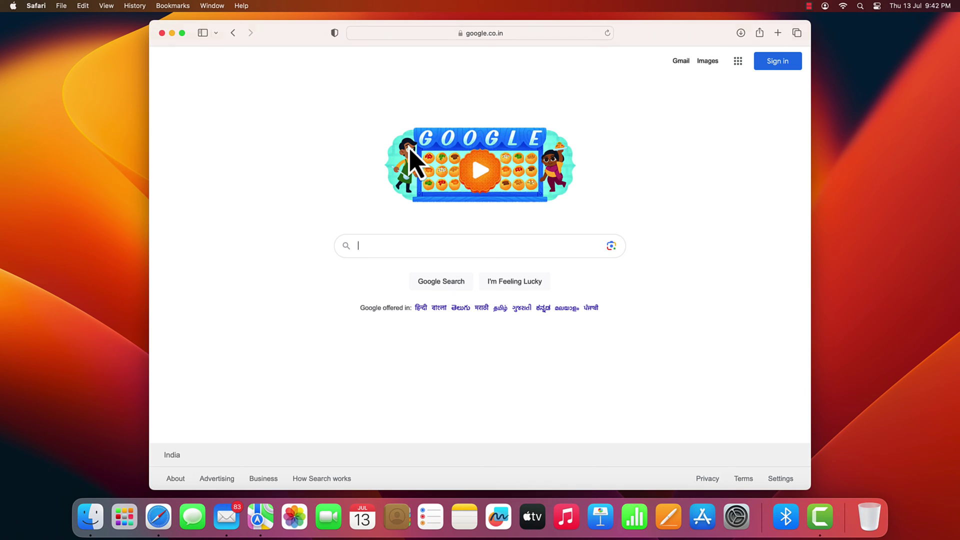
pyautogui.write('microsoft developer')
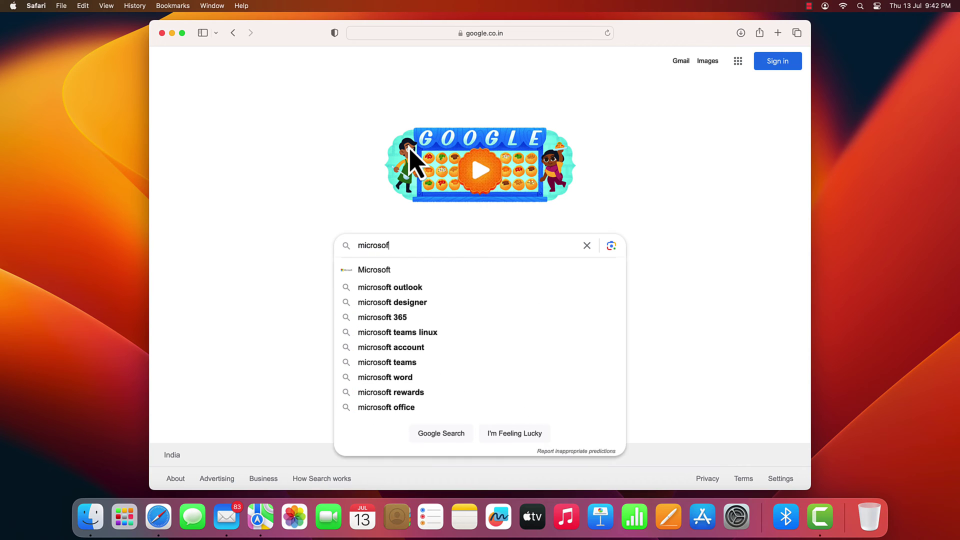
pyautogui.press('Return')
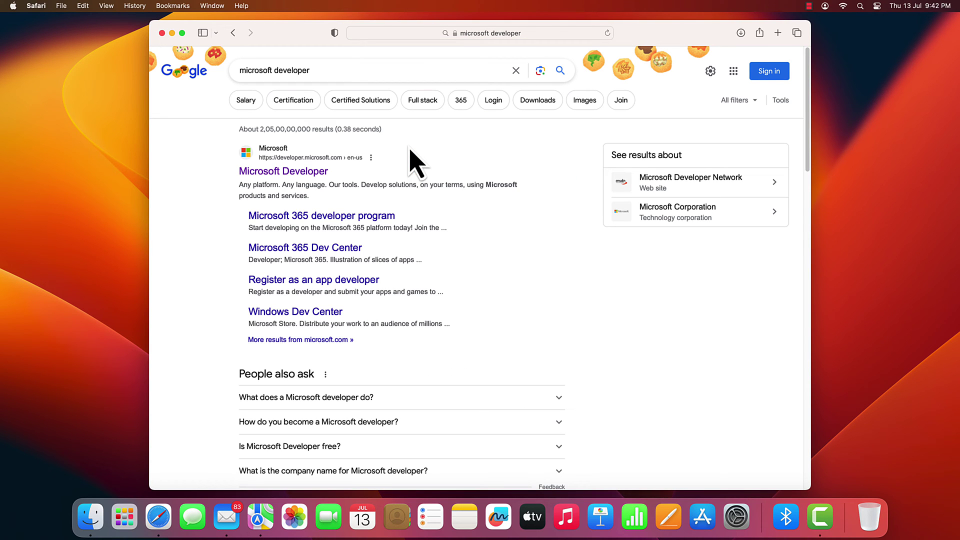
# Step: Open developer.microsoft.com, go to the Microsoft 365 page and scroll to the Join the Developer Program offer
pyautogui.click(325, 190)
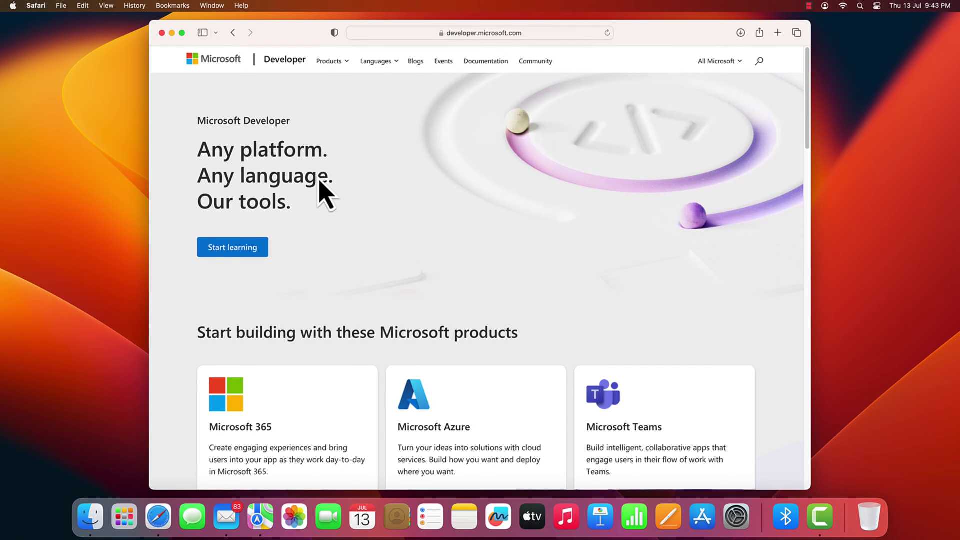
pyautogui.scroll(-5, 320, 190)
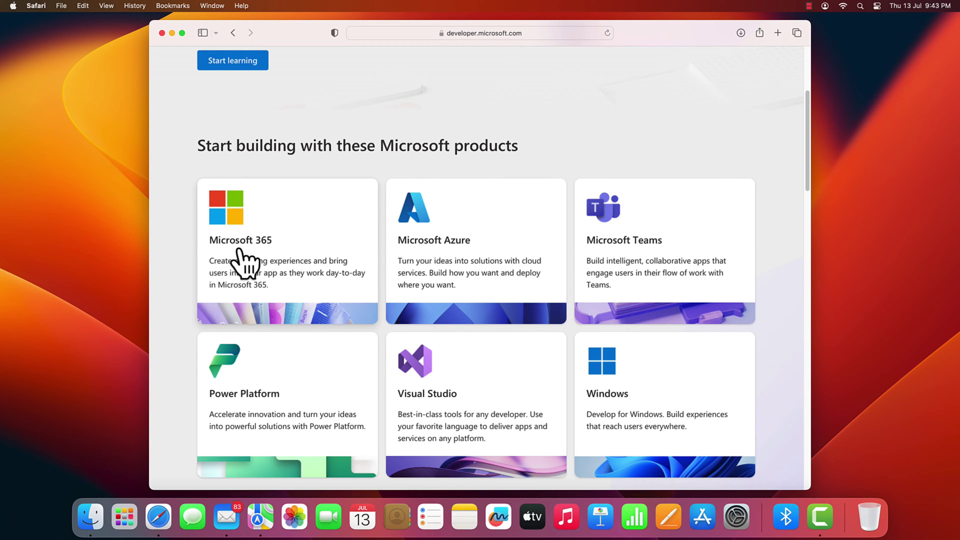
pyautogui.click(240, 254)
pyautogui.scroll(-10, 240, 260)
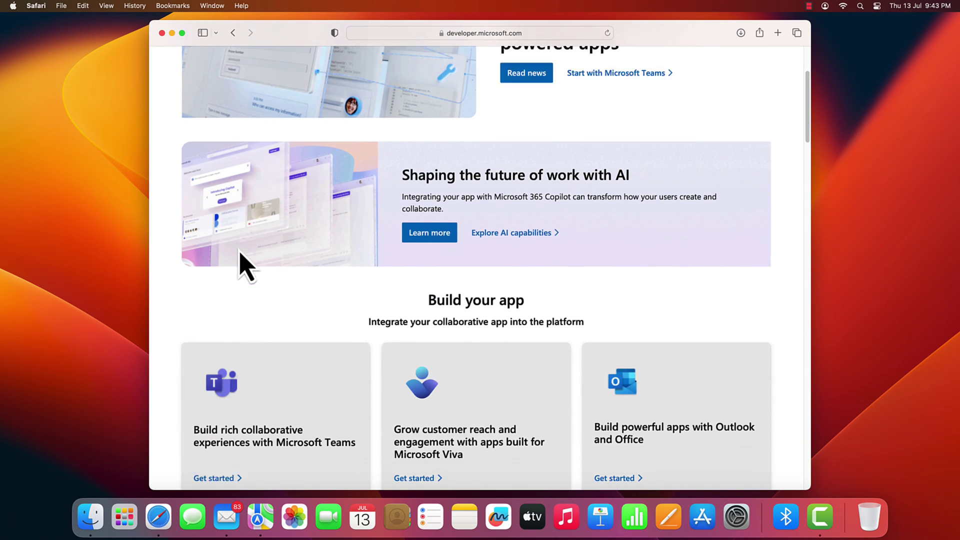
pyautogui.scroll(-15, 245, 265)
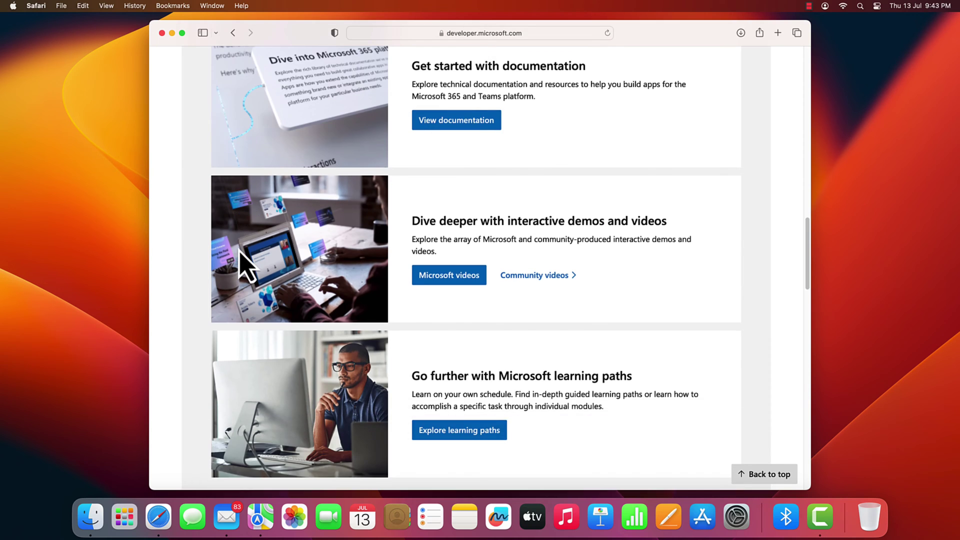
pyautogui.scroll(-4, 245, 265)
pyautogui.scroll(-13, 245, 265)
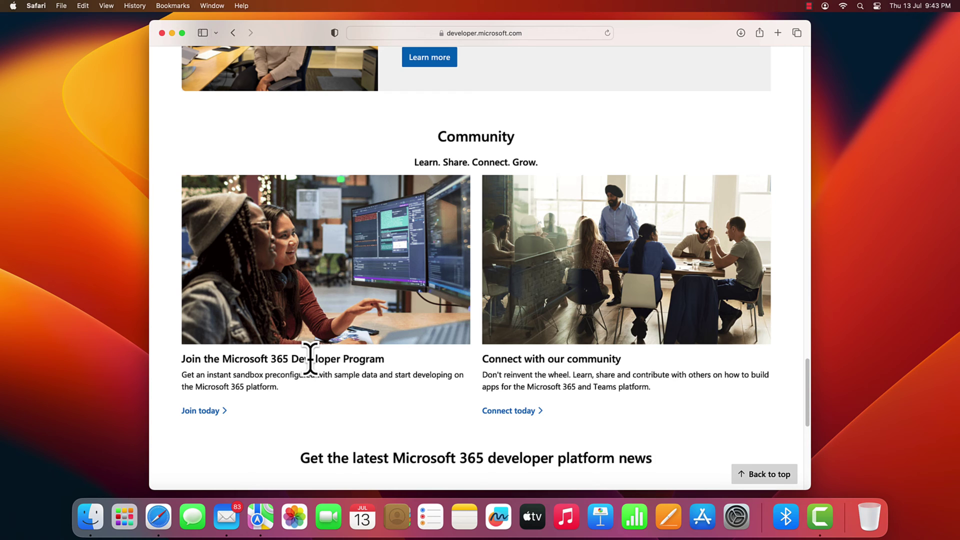
# Step: Choose Join today, then Join now, and sign in with the Microsoft account
pyautogui.click(210, 411)
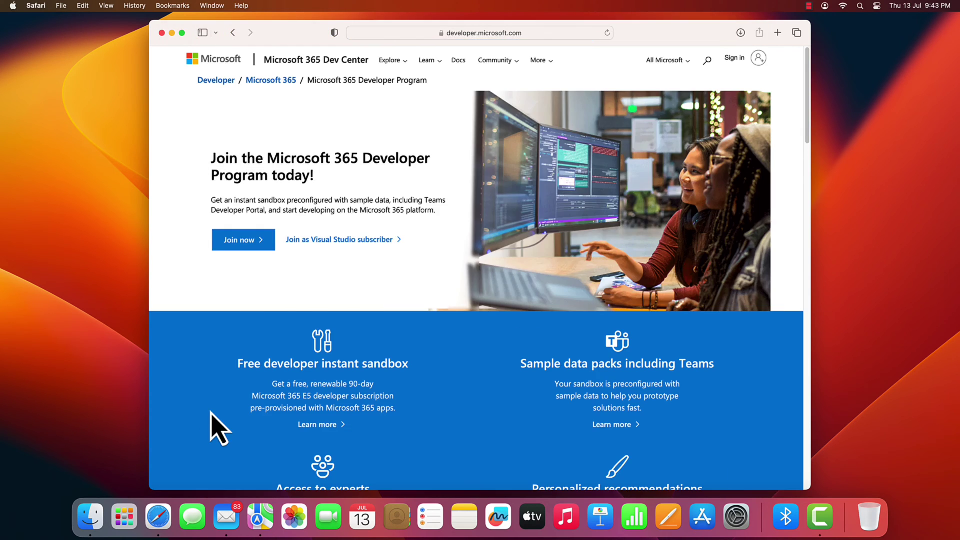
pyautogui.click(246, 249)
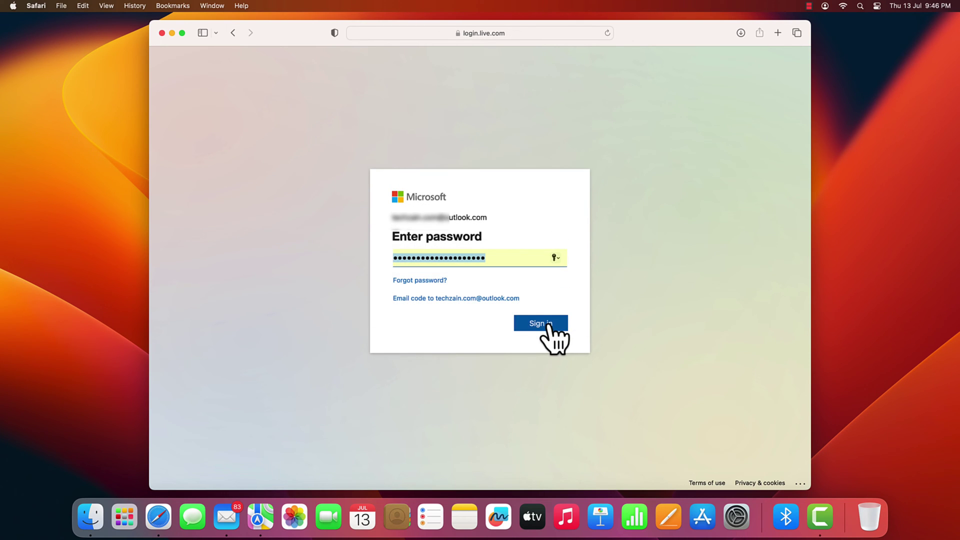
pyautogui.click(548, 326)
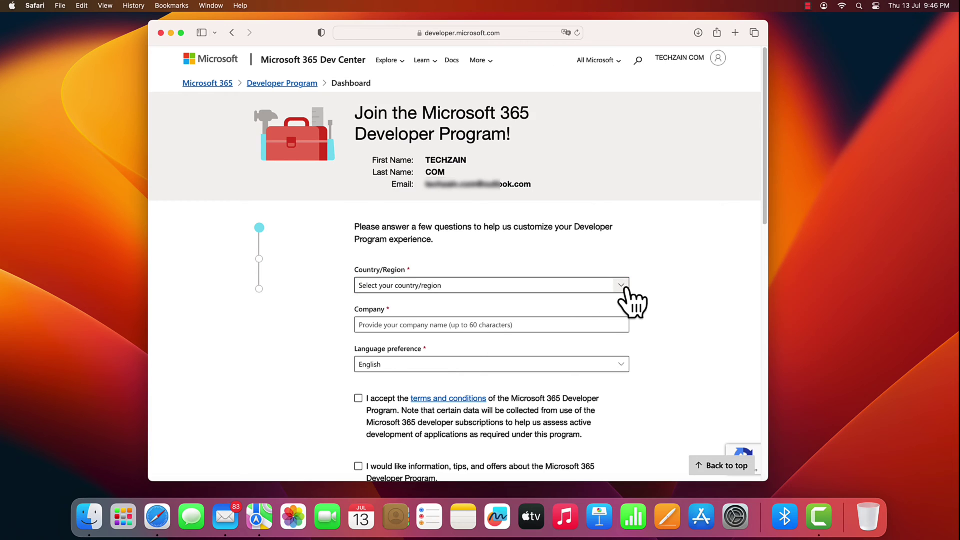
# Step: Set the questionnaire's Country/Region to India
pyautogui.click(626, 289)
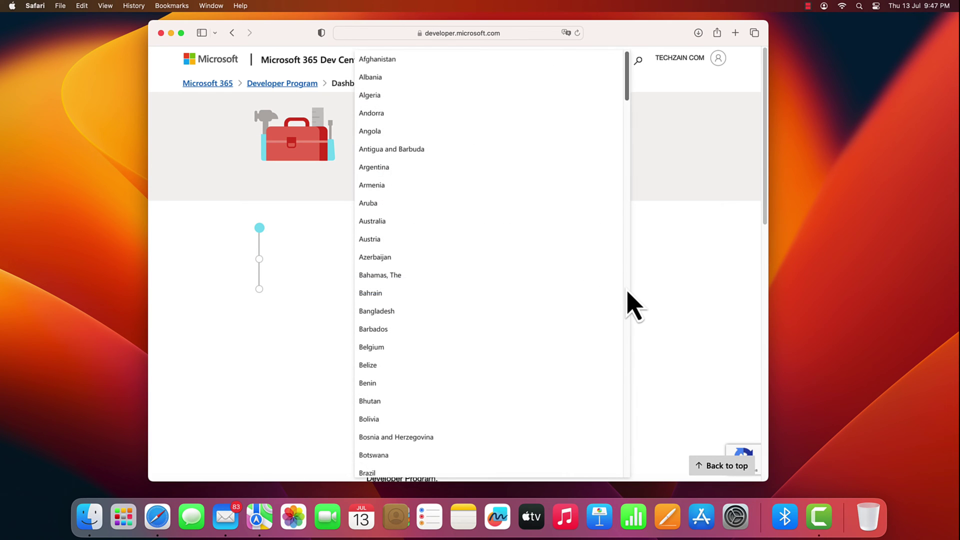
pyautogui.scroll(-15, 448, 324)
pyautogui.click(442, 315)
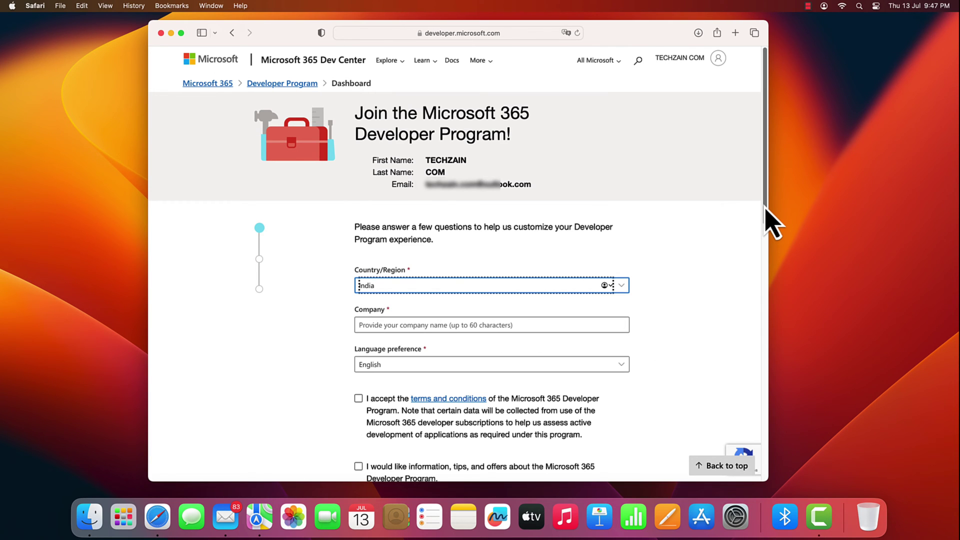
# Step: Enter techzain.com as the company and accept the terms and conditions
pyautogui.scroll(-2, 766, 211)
pyautogui.scroll(-5, 772, 230)
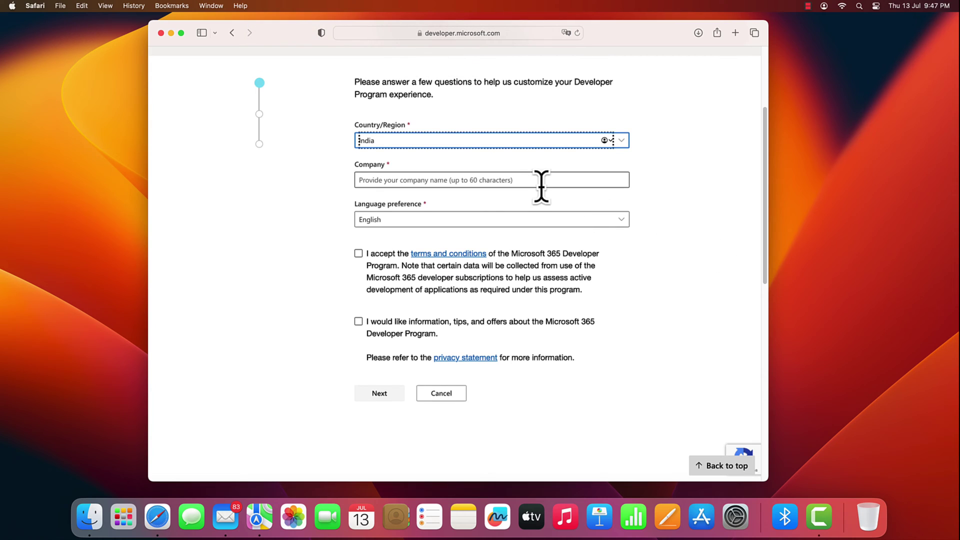
pyautogui.click(539, 181)
pyautogui.write('techzain.com')
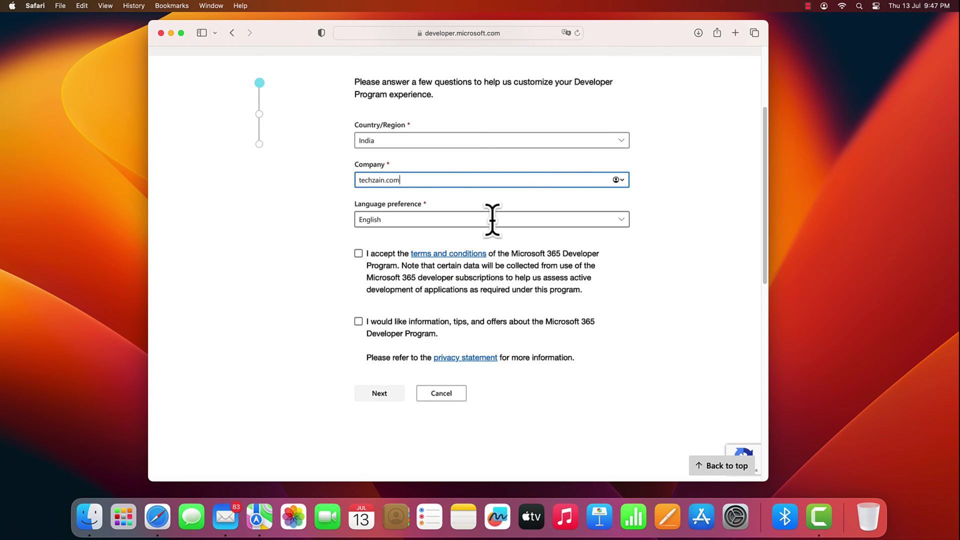
pyautogui.click(363, 265)
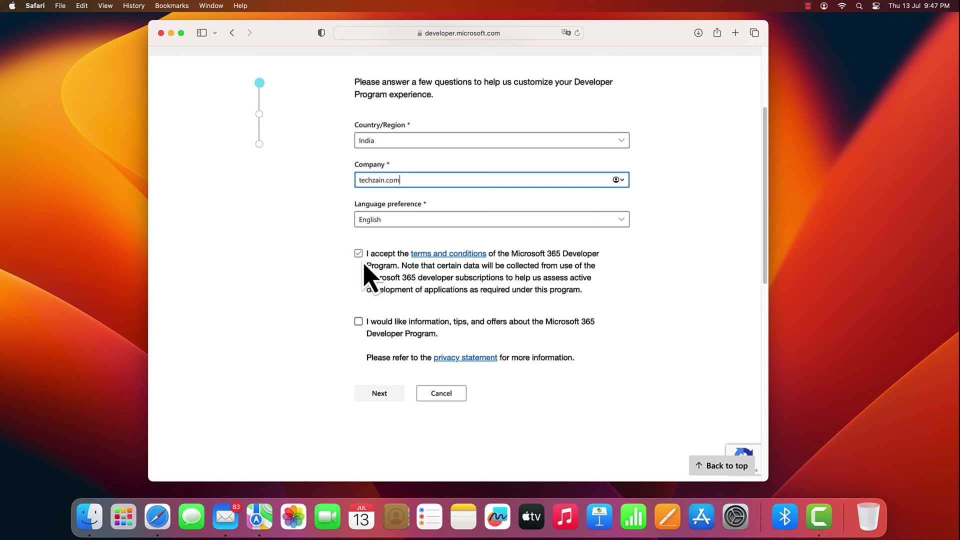
pyautogui.click(359, 255)
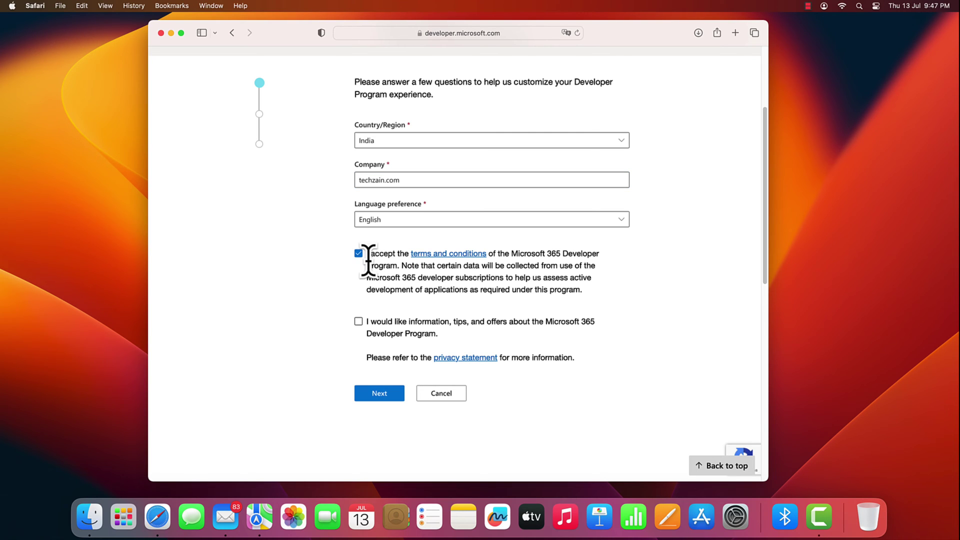
# Step: Answer 'Custom solutions for my own customers' and Microsoft Teams, then save the developer profile
pyautogui.click(378, 395)
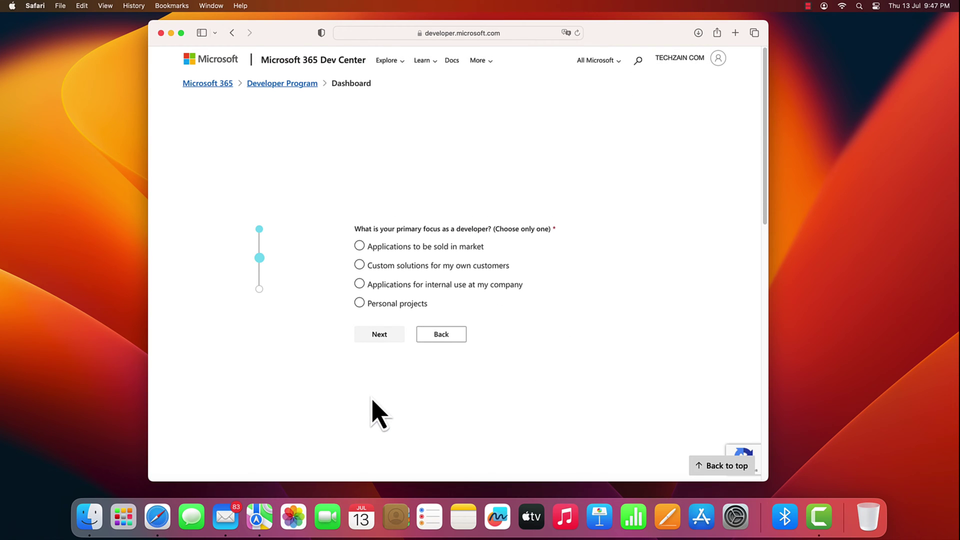
pyautogui.click(359, 265)
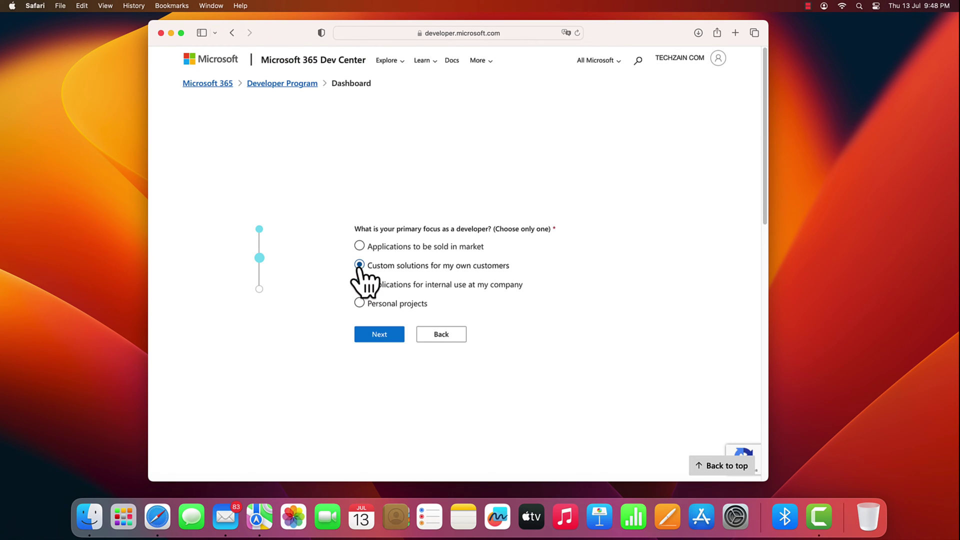
pyautogui.click(386, 336)
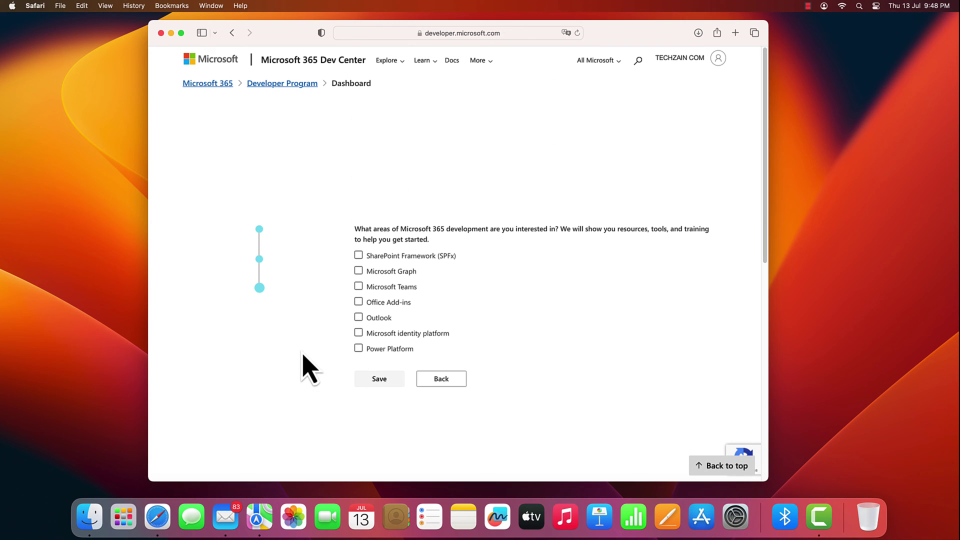
pyautogui.click(358, 286)
pyautogui.click(377, 381)
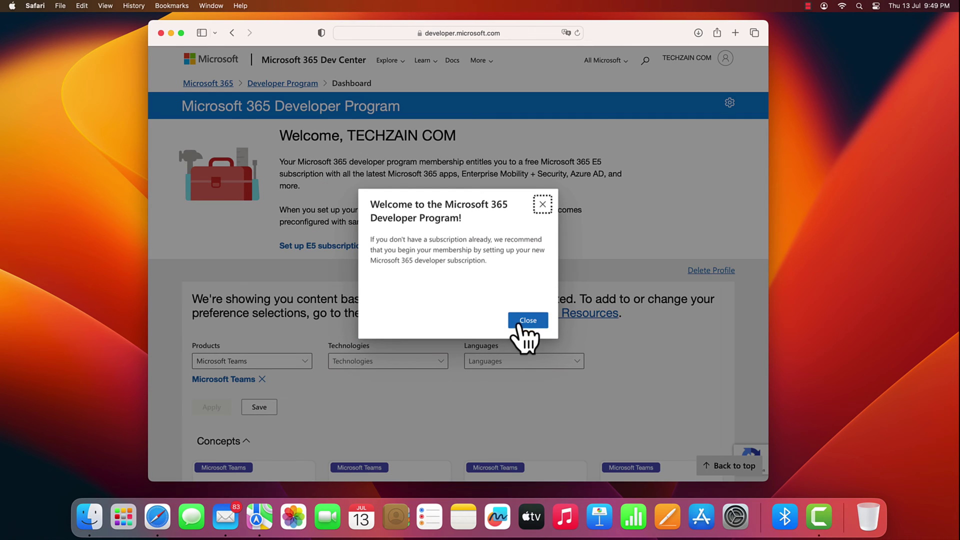
# Step: Dismiss the welcome message, start the E5 subscription setup and select Configurable sandbox
pyautogui.click(519, 325)
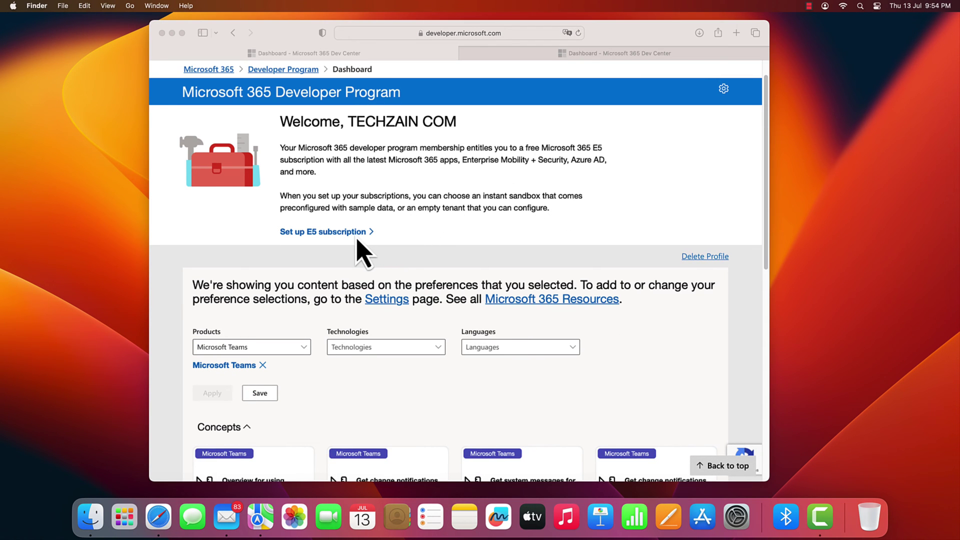
pyautogui.click(357, 239)
pyautogui.click(347, 232)
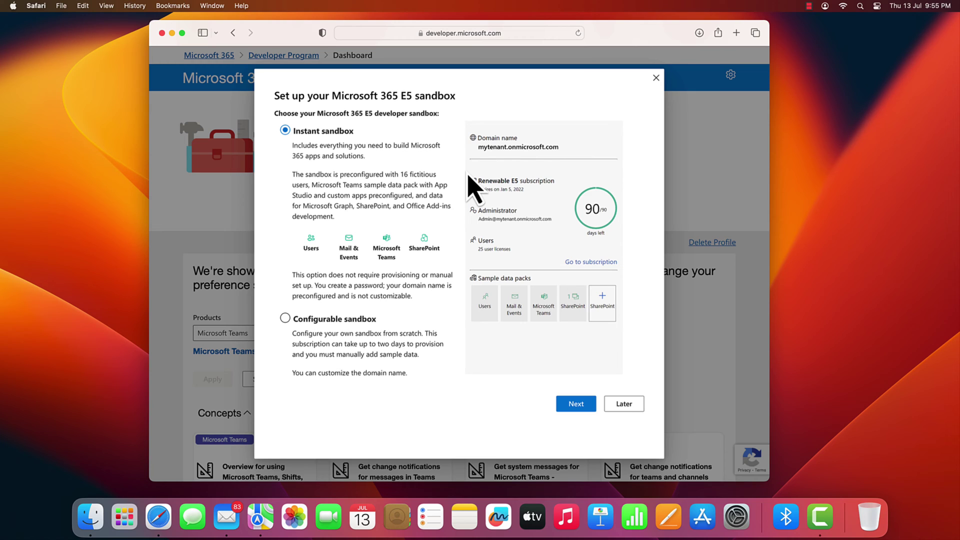
pyautogui.click(285, 318)
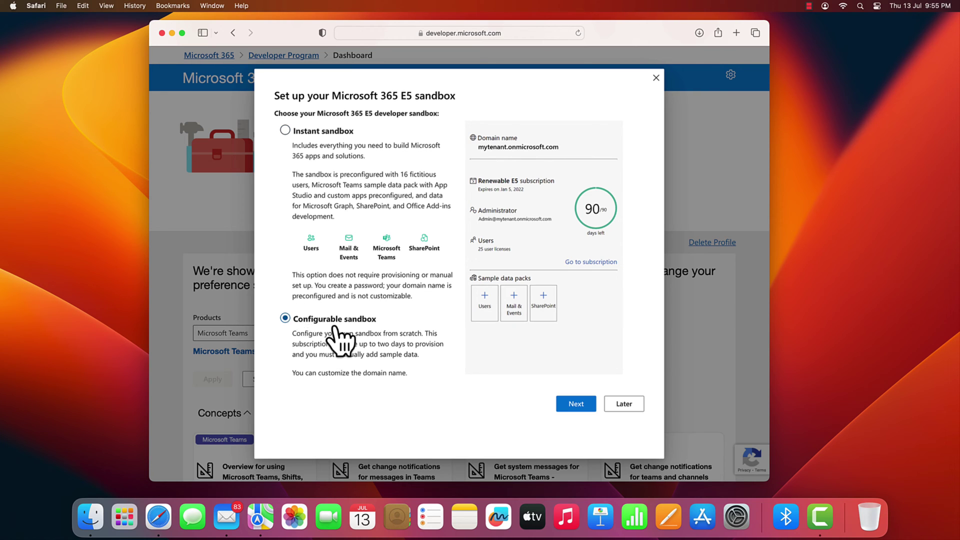
# Step: Fill in the configurable sandbox with username techzain, domain tech and a strong password
pyautogui.click(577, 406)
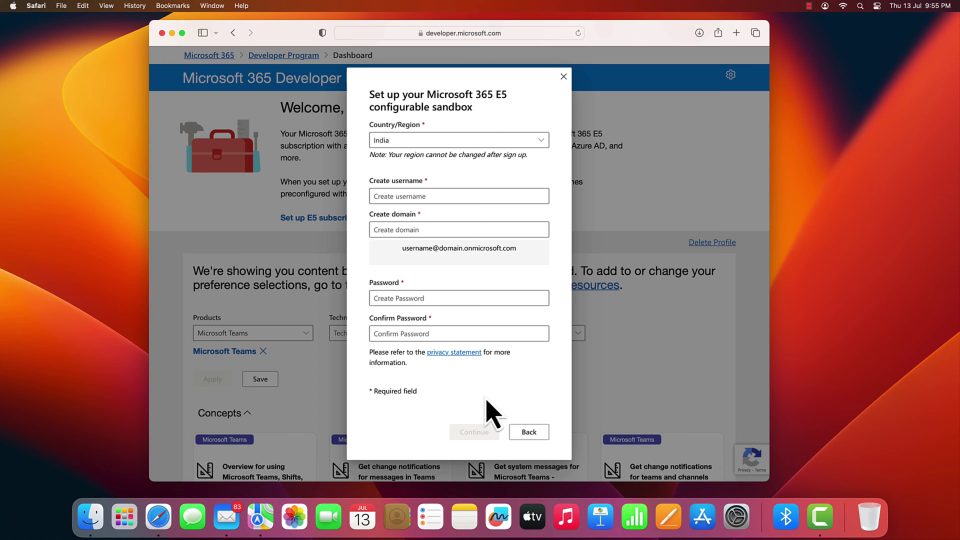
pyautogui.click(492, 198)
pyautogui.write('techzain')
pyautogui.click(459, 227)
pyautogui.write('tech')
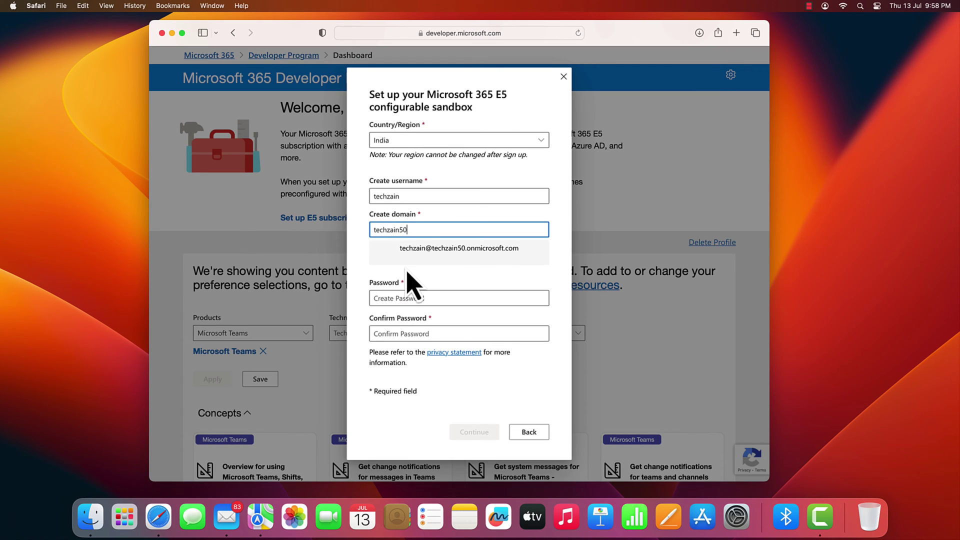
pyautogui.click(407, 297)
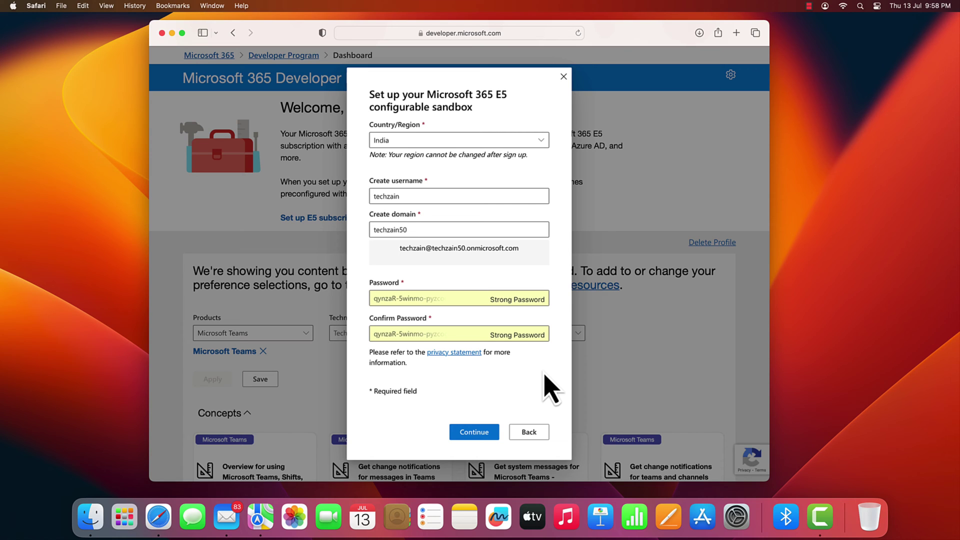
# Step: Submit the sandbox details, verify the phone number with the SMS code, and set up the subscription
pyautogui.click(474, 433)
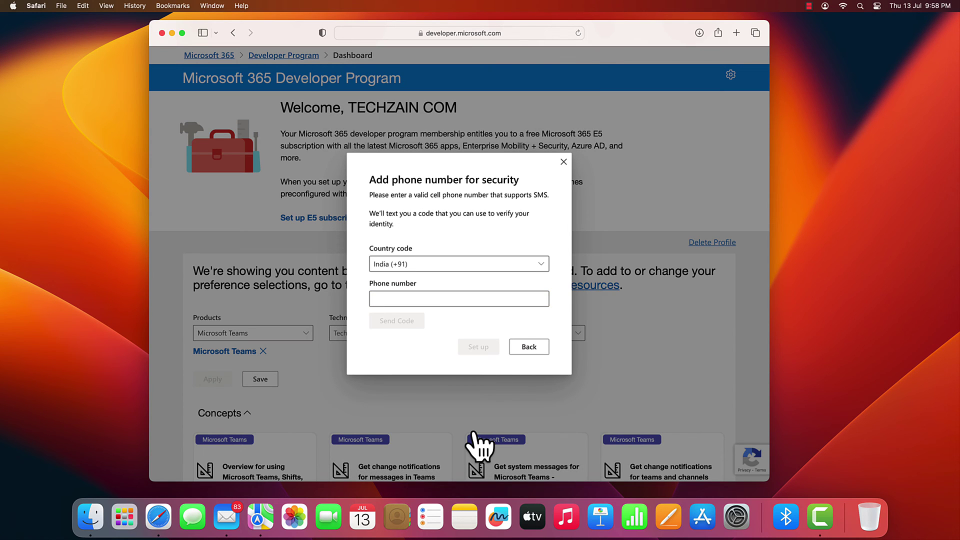
pyautogui.click(508, 299)
pyautogui.press('super+v')
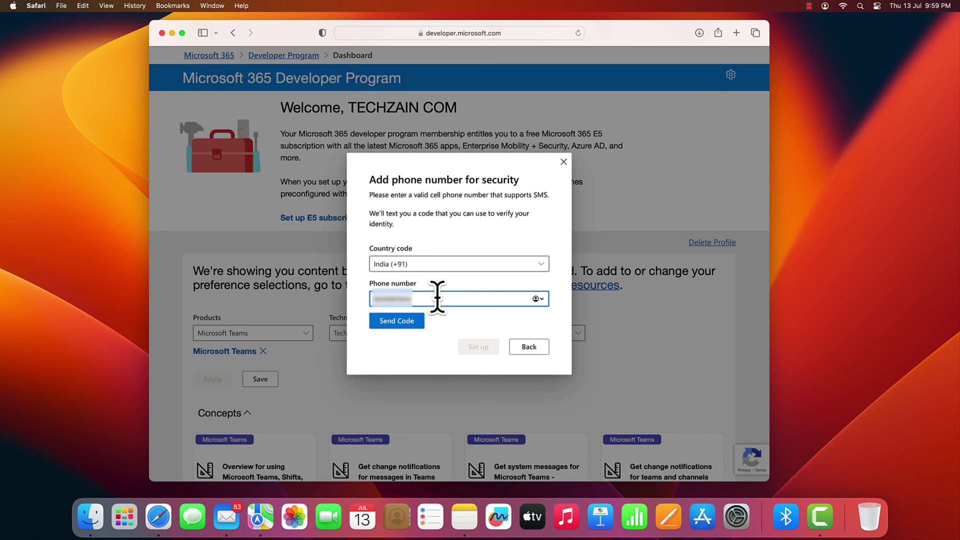
pyautogui.click(413, 329)
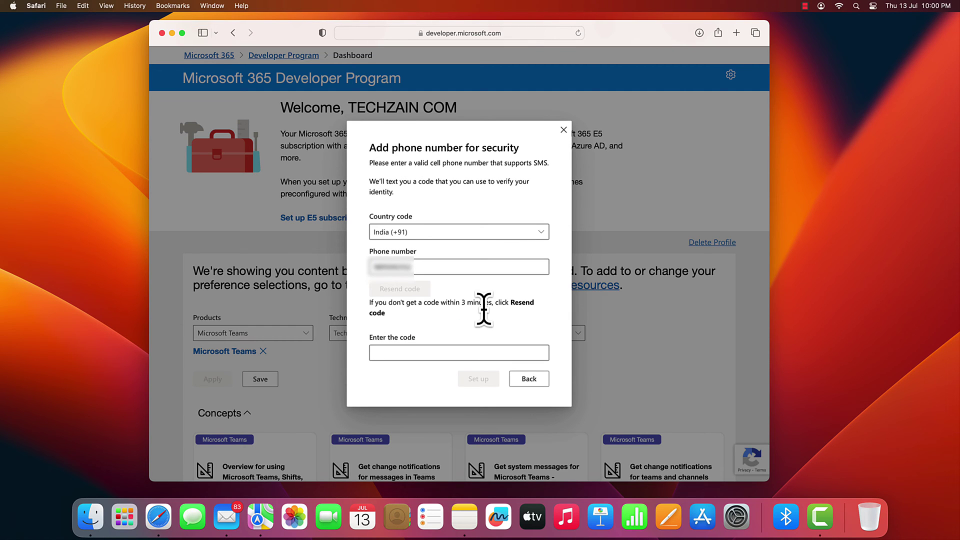
pyautogui.click(465, 351)
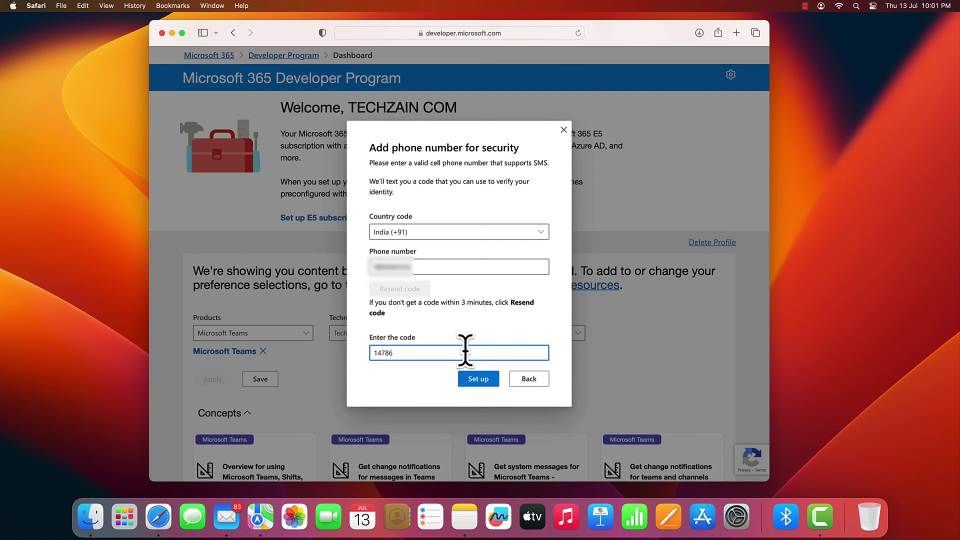
pyautogui.click(484, 385)
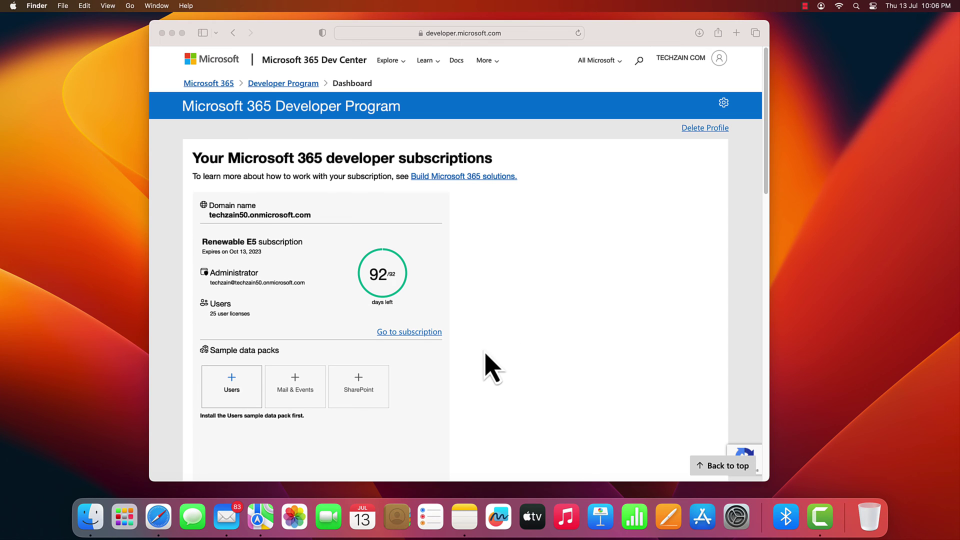
# Step: Go to the new subscription and sign in with the sandbox admin password
pyautogui.click(424, 334)
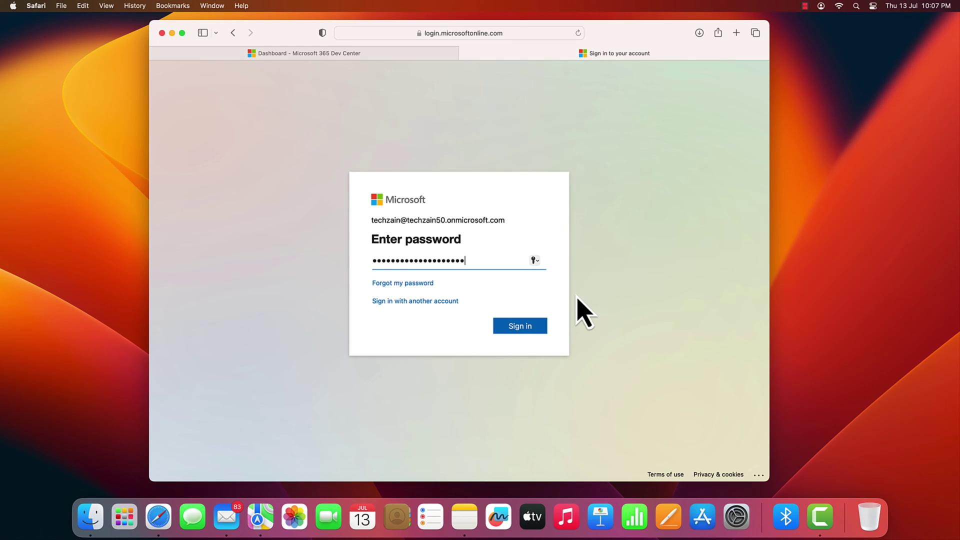
pyautogui.click(519, 327)
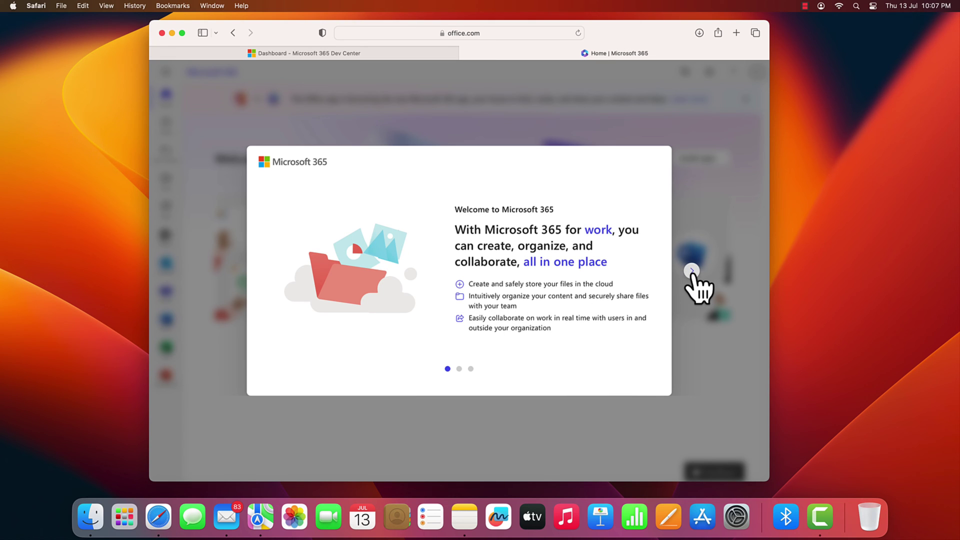
# Step: Click through the three slides of the Microsoft 365 welcome tour
pyautogui.click(691, 270)
pyautogui.click(692, 271)
pyautogui.click(691, 271)
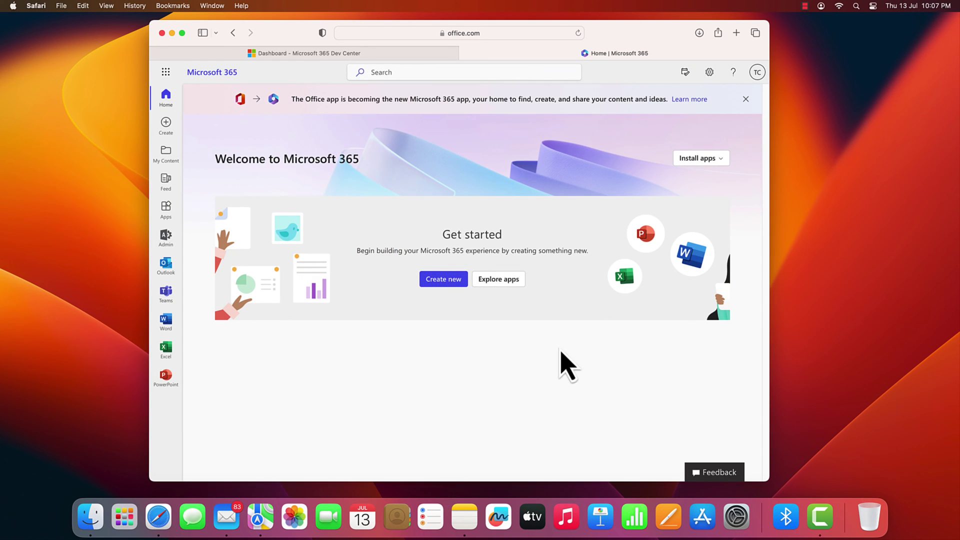
# Step: Download the Microsoft 365 apps installer, allowing office.com downloads, and check its progress
pyautogui.click(724, 161)
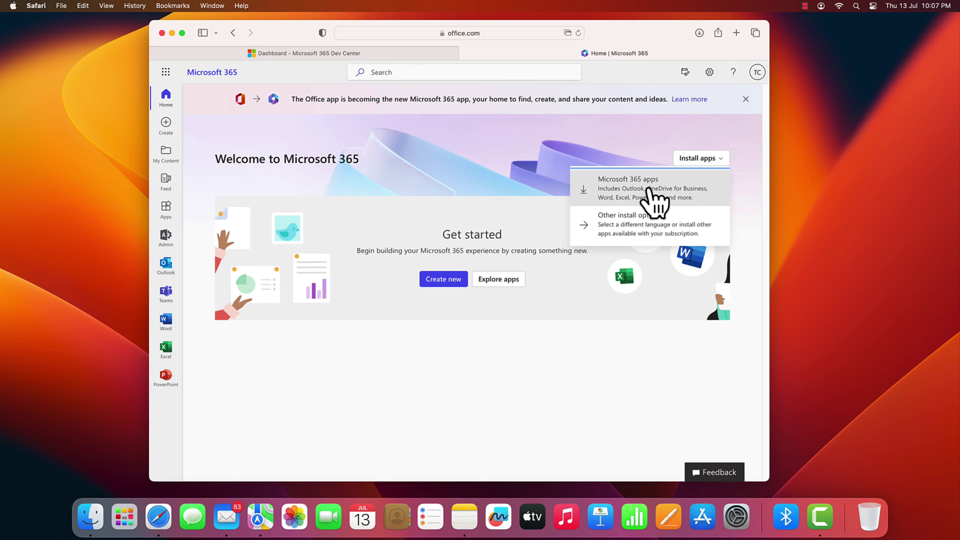
pyautogui.click(649, 190)
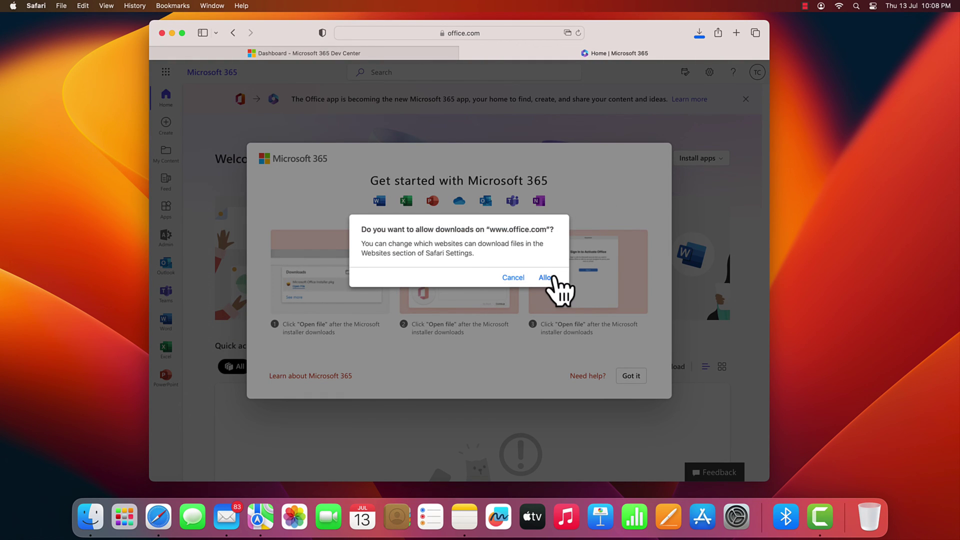
pyautogui.click(550, 278)
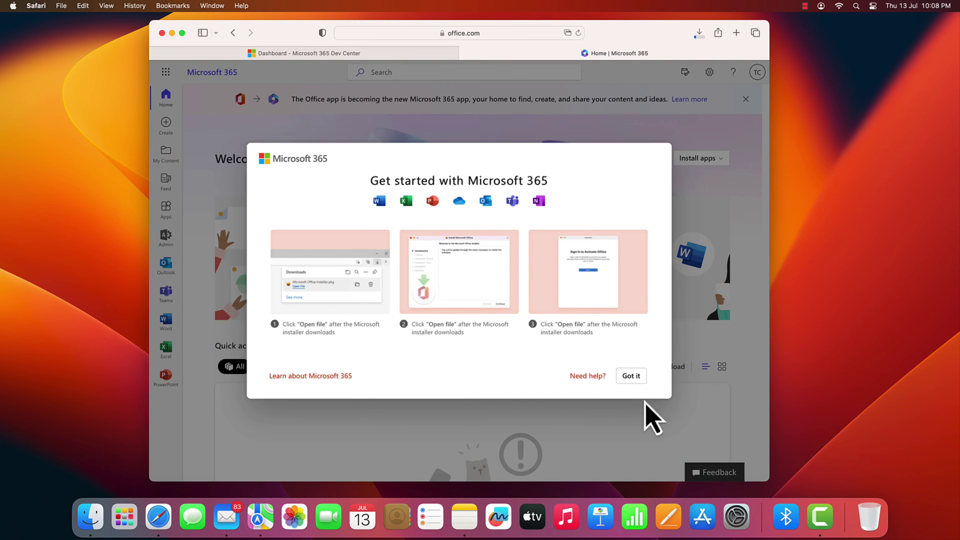
pyautogui.click(632, 377)
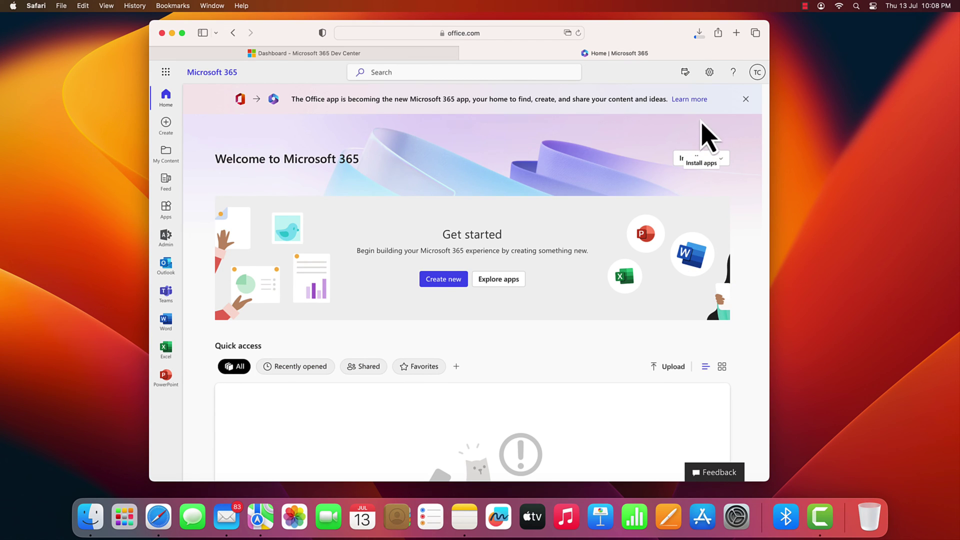
pyautogui.click(700, 40)
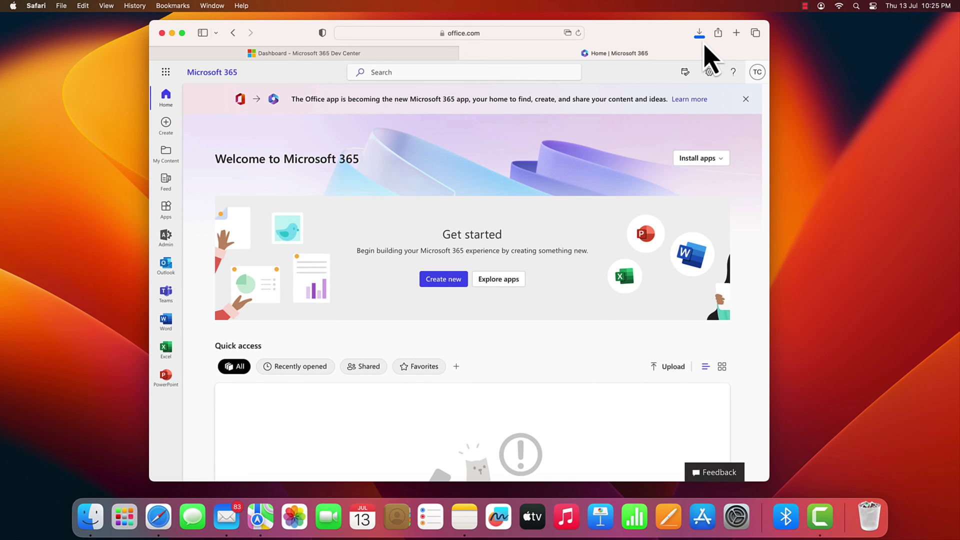
# Step: Open the downloaded Microsoft 365 and Office installer package from the browser's downloads list
pyautogui.click(702, 40)
pyautogui.doubleClick(671, 96)
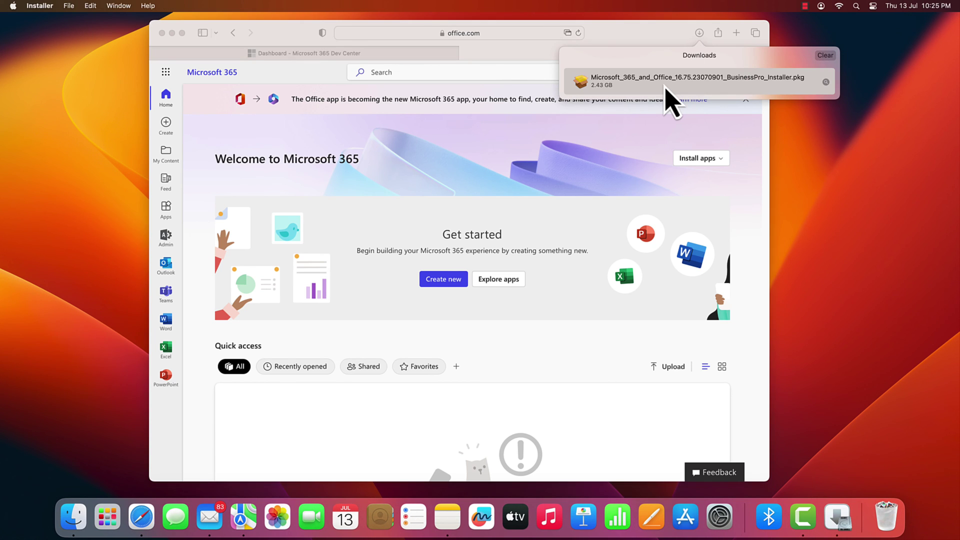
pyautogui.click(172, 33)
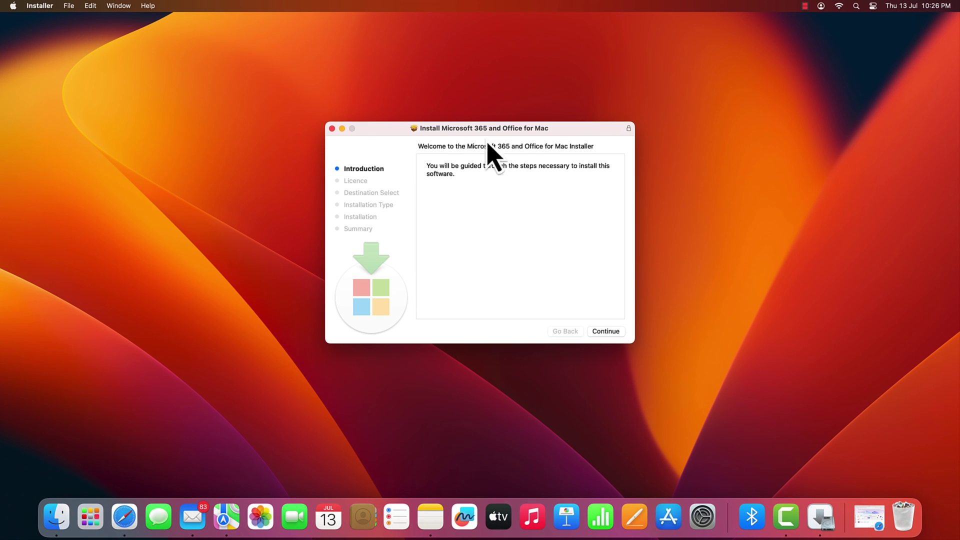
# Step: Accept the licence, install with the admin password, then close the installer and move its package to Bin
pyautogui.click(615, 333)
pyautogui.click(615, 333)
pyautogui.click(577, 262)
pyautogui.click(612, 333)
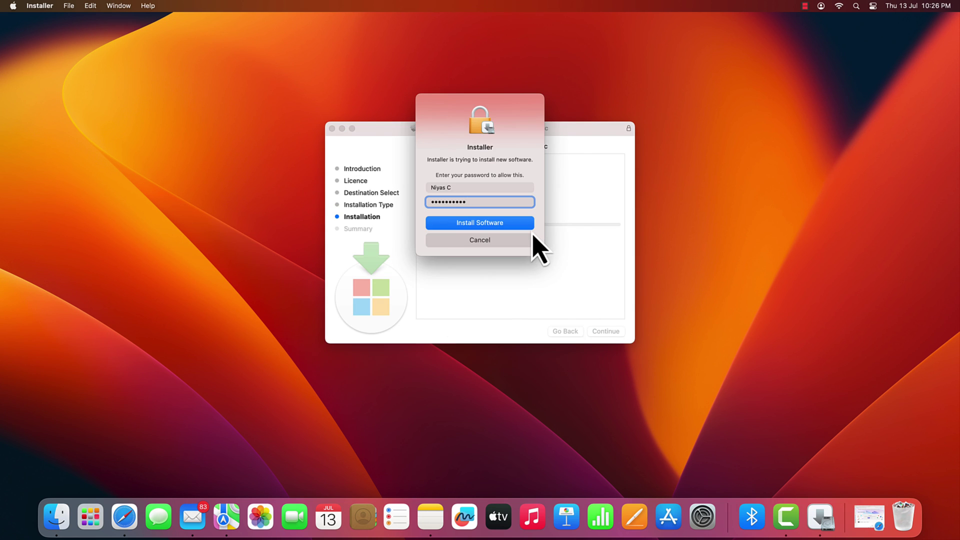
pyautogui.click(528, 226)
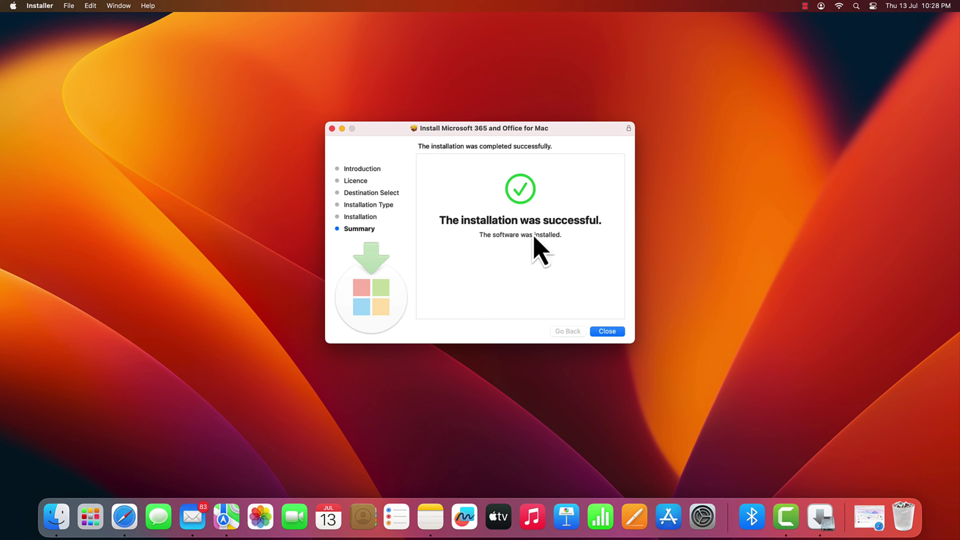
pyautogui.click(607, 332)
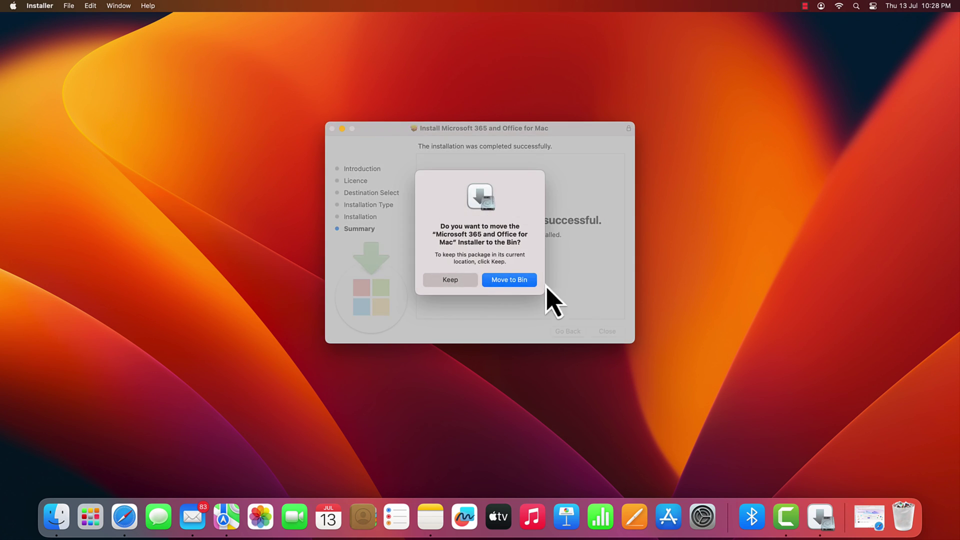
pyautogui.click(517, 279)
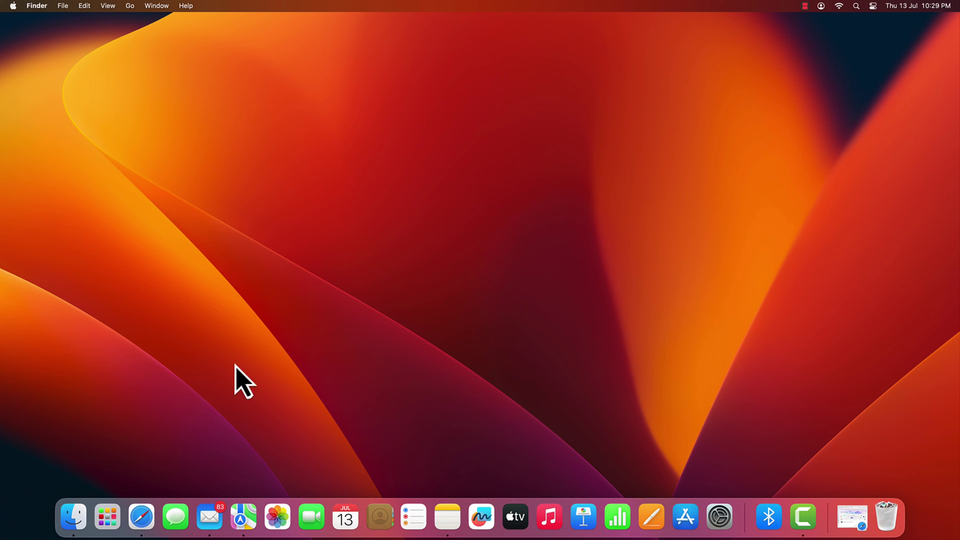
# Step: Launch Microsoft Excel from the second page of Launchpad
pyautogui.click(109, 517)
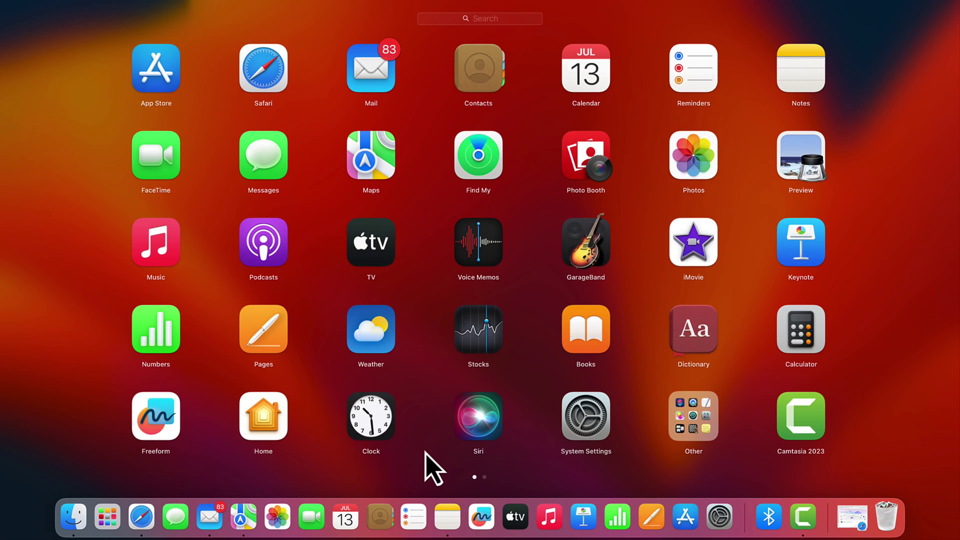
pyautogui.hscroll(5, 429, 467)
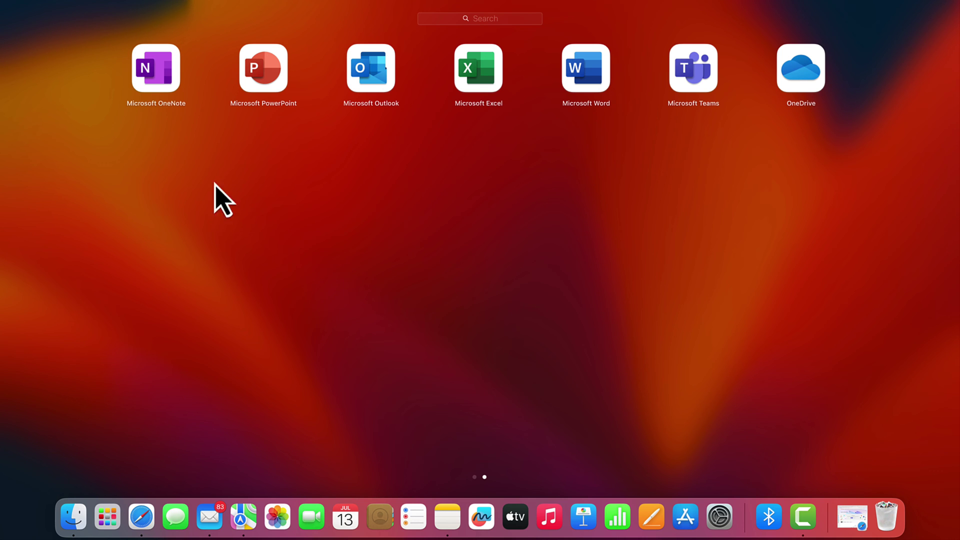
pyautogui.click(489, 92)
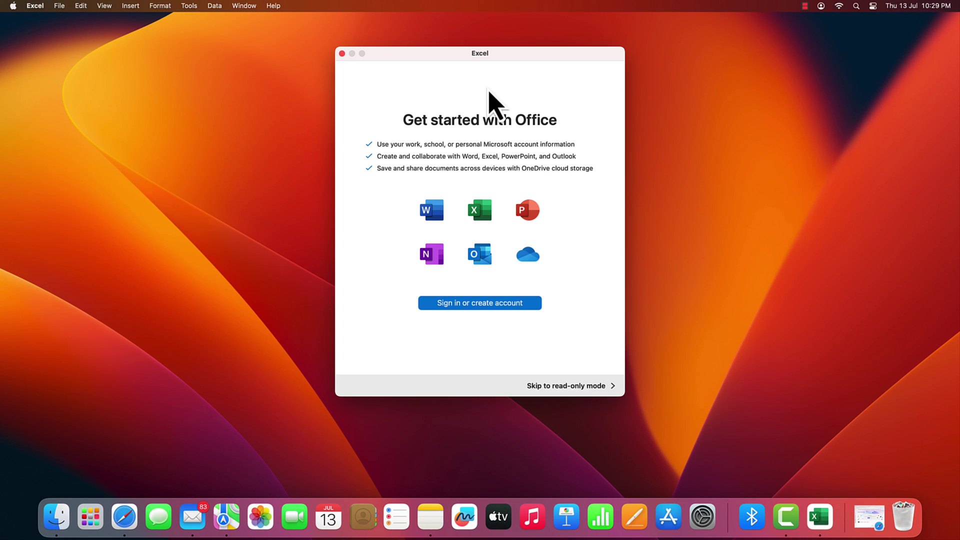
# Step: Sign in with the sandbox account's e-mail and password, then accept the privacy notice
pyautogui.click(450, 306)
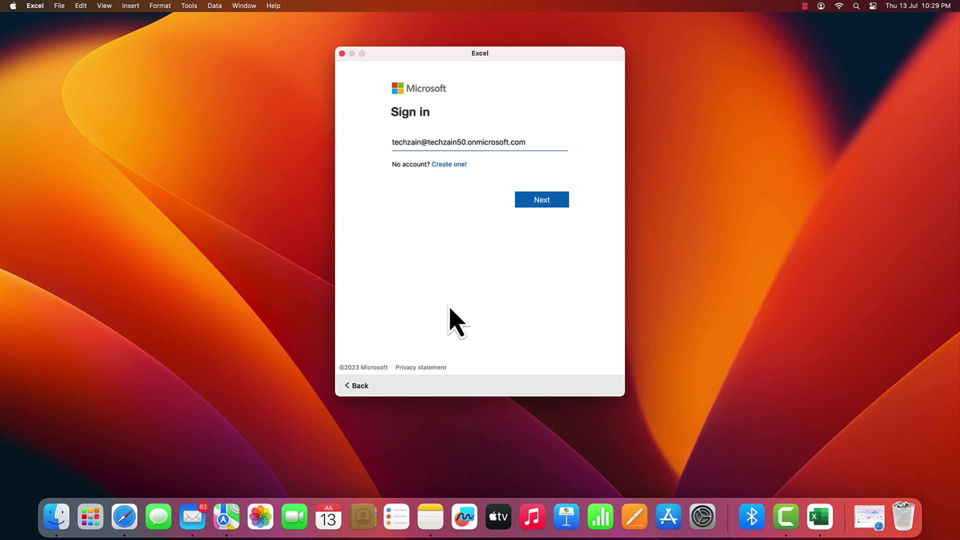
pyautogui.click(546, 203)
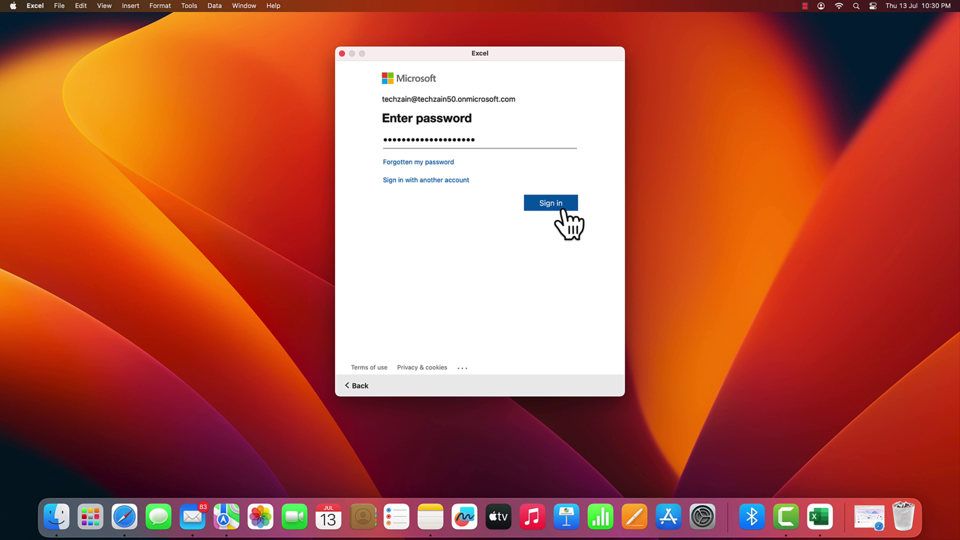
pyautogui.click(556, 203)
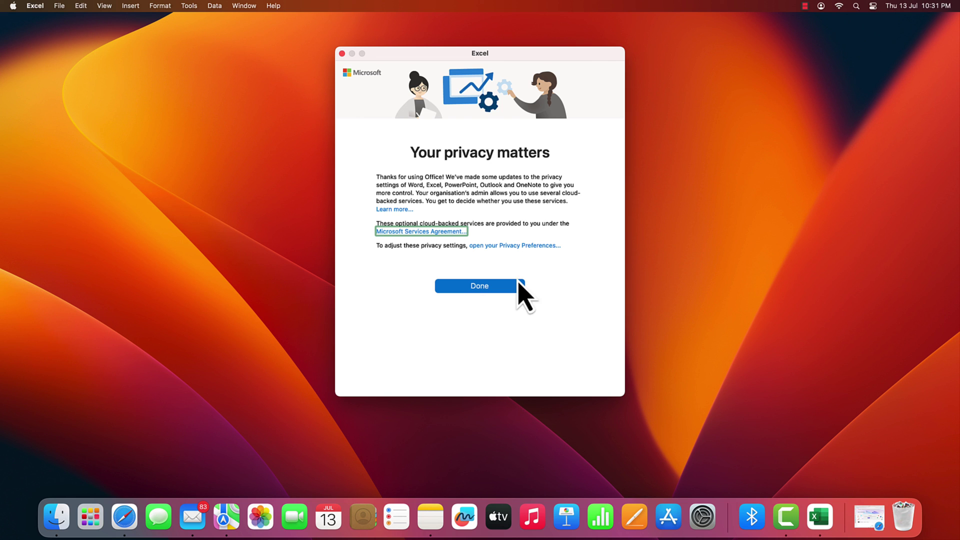
pyautogui.click(499, 288)
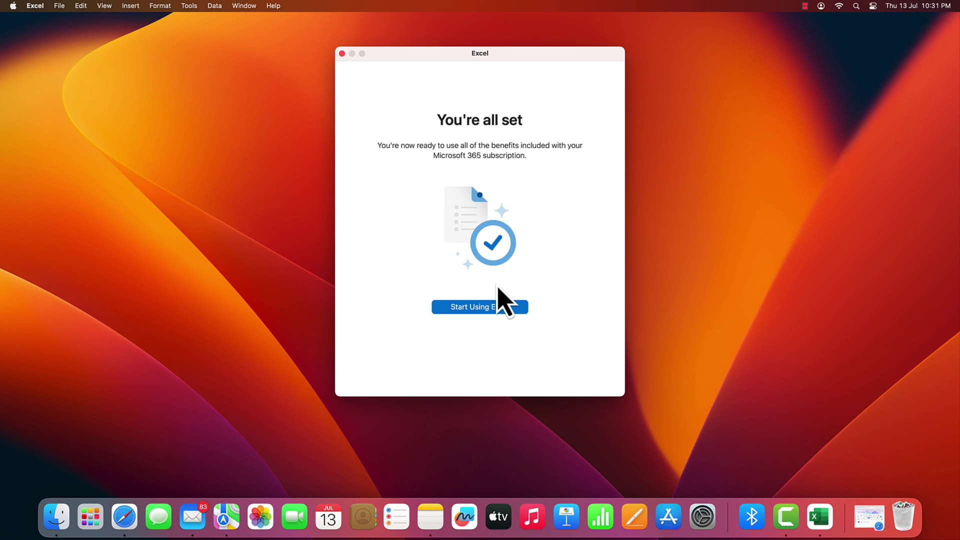
# Step: Start using Excel and create Book1 from the Blank Workbook template
pyautogui.click(491, 307)
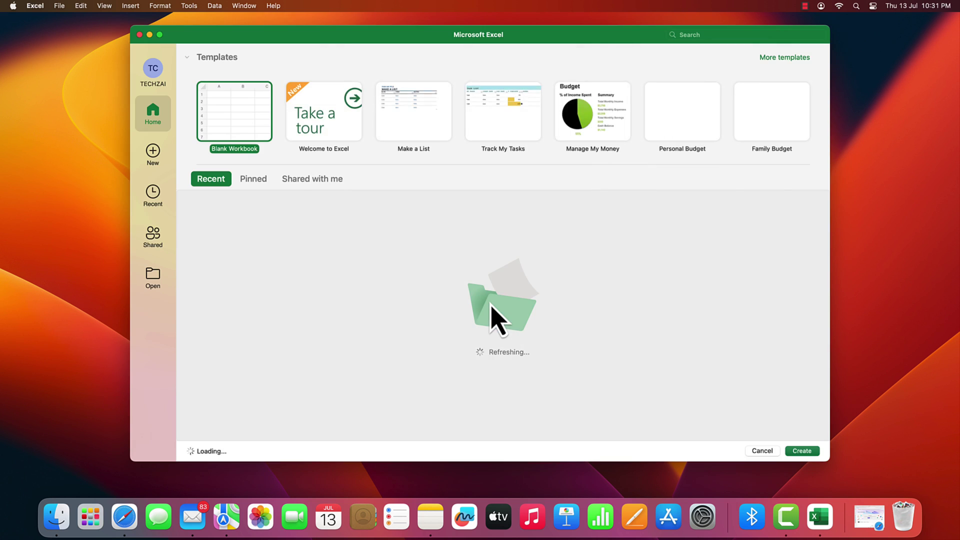
pyautogui.doubleClick(249, 132)
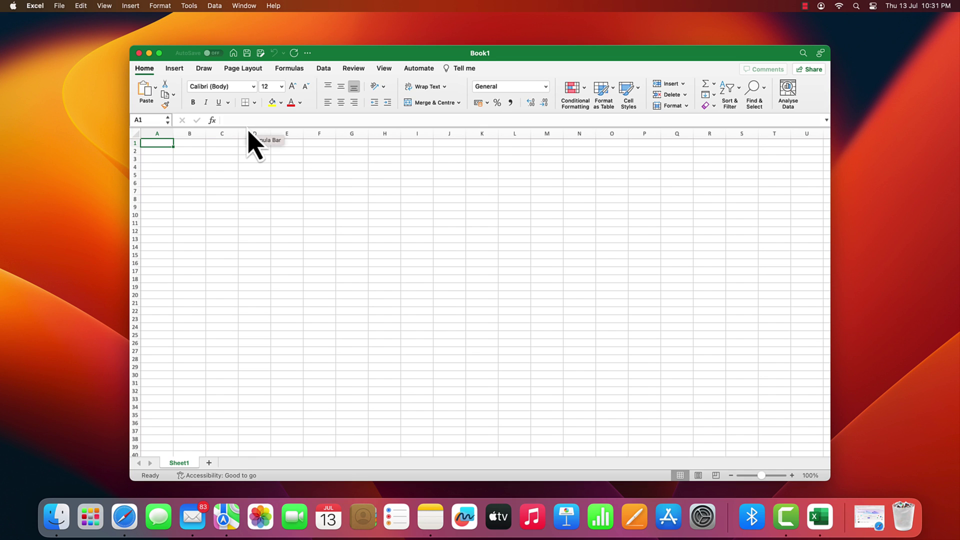